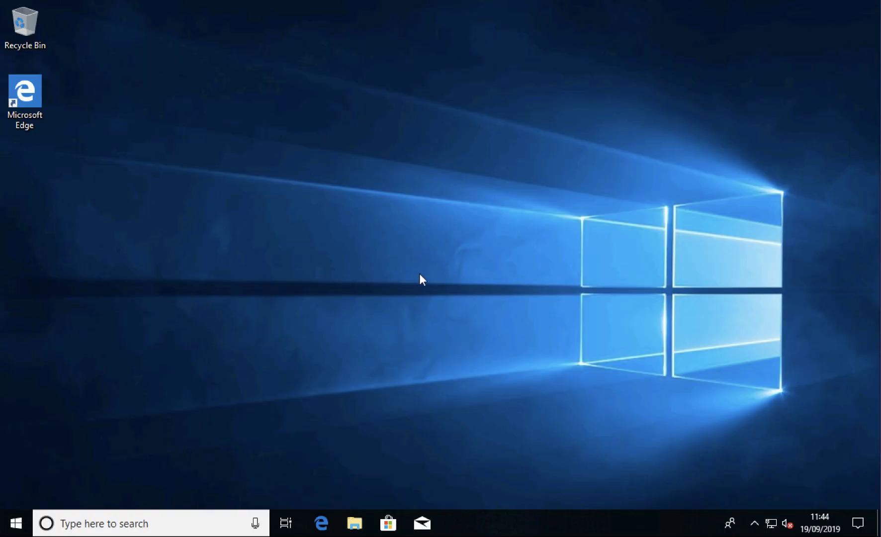
# - Check the Windows version with winver from Command Prompt, then close the console
pyautogui.click(9, 526)
pyautogui.write('cmd')
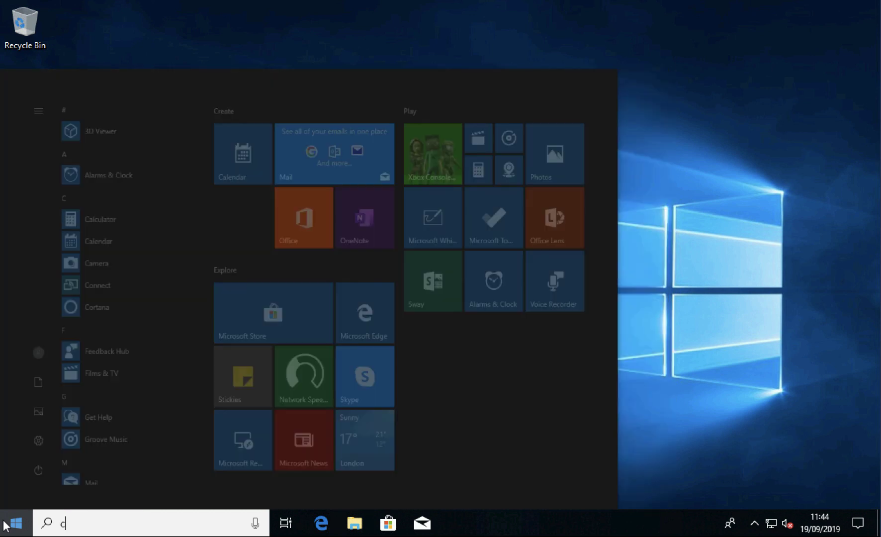
pyautogui.press('Return')
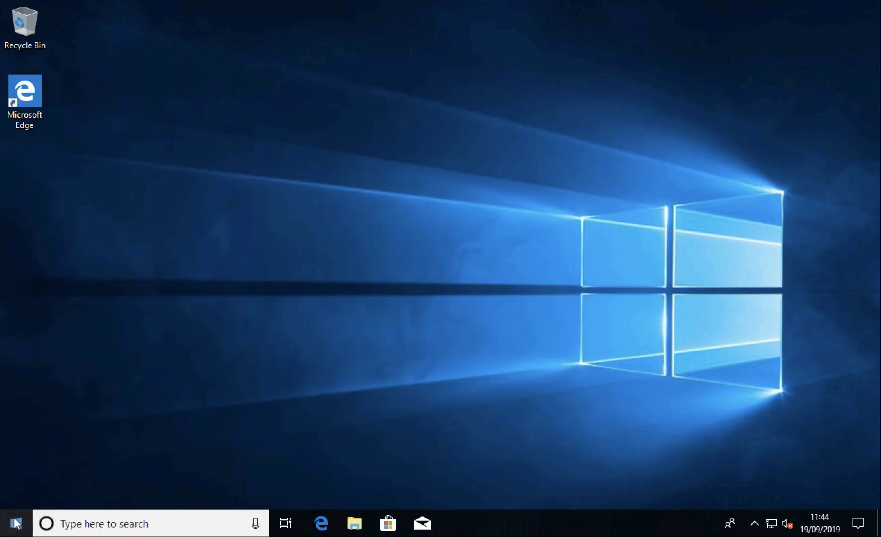
pyautogui.write('winver')
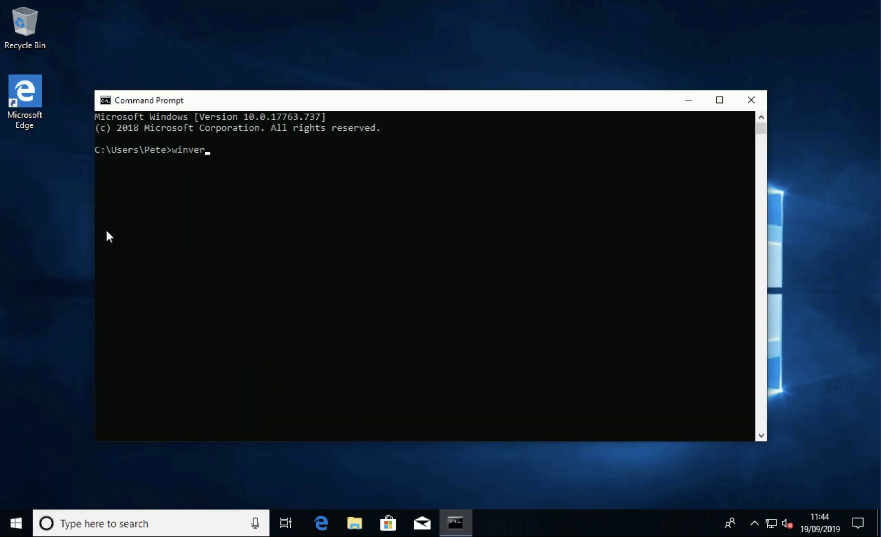
pyautogui.press('Return')
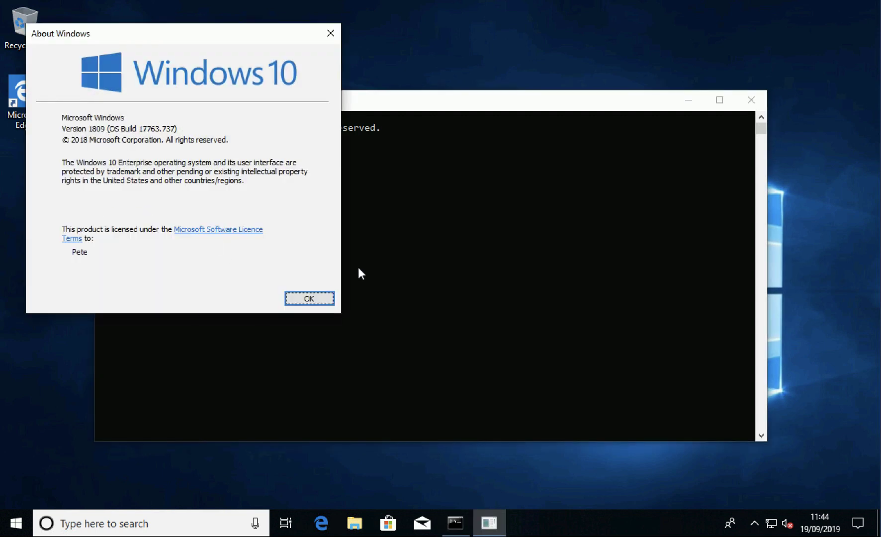
pyautogui.click(308, 298)
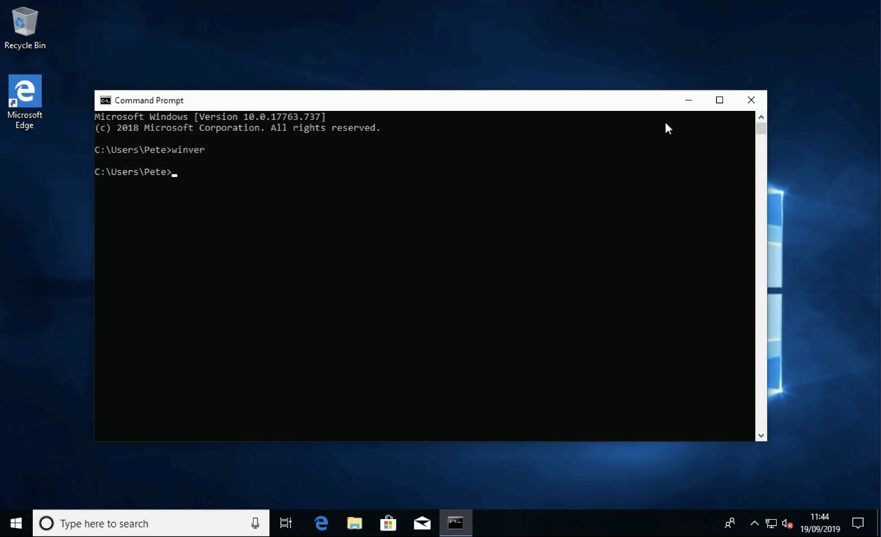
pyautogui.click(751, 101)
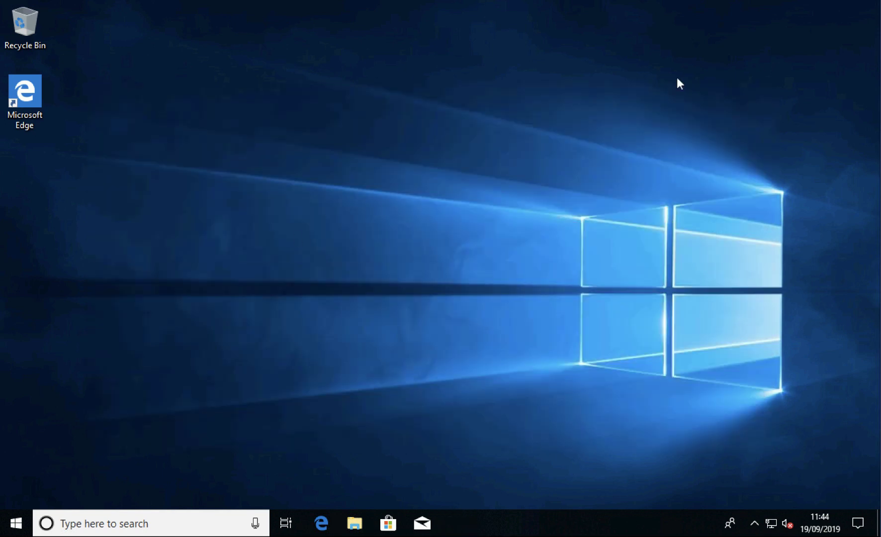
# - Open Settings > Accounts > Access work or school
pyautogui.click(17, 523)
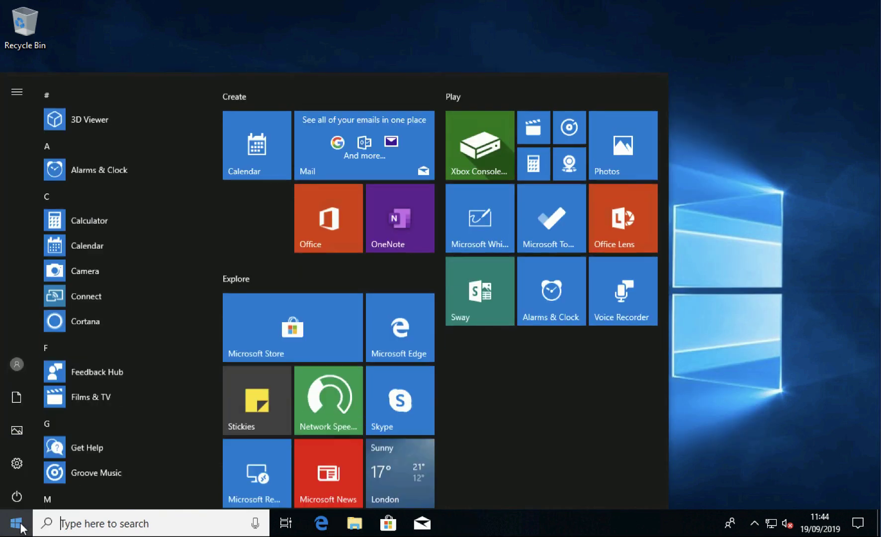
pyautogui.click(12, 460)
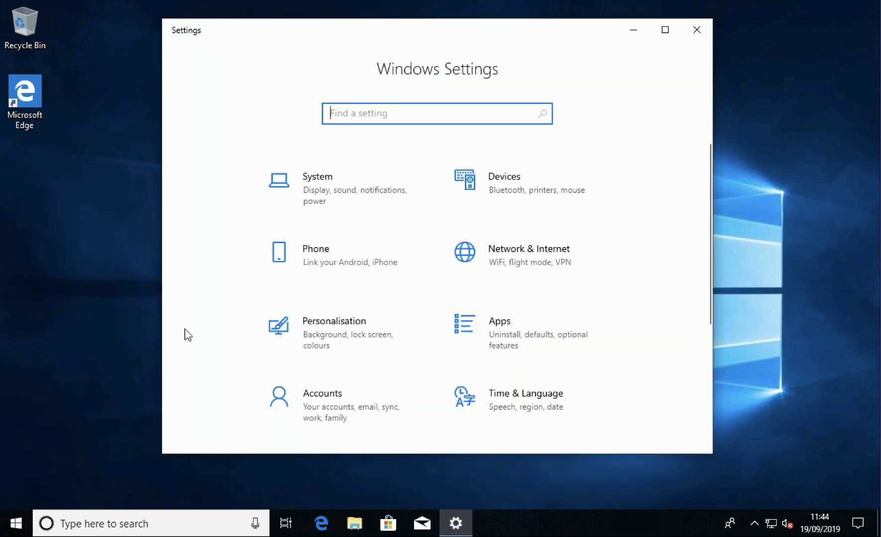
pyautogui.scroll(-2, 368, 408)
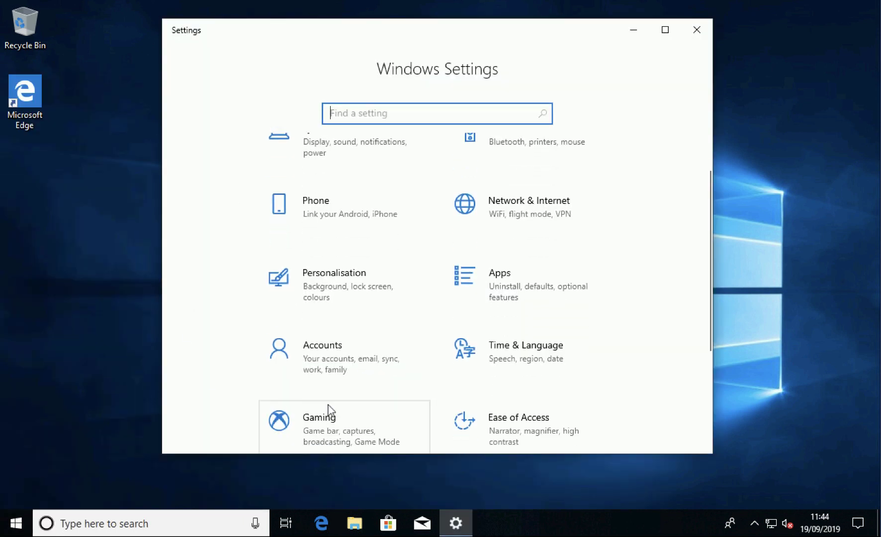
pyautogui.click(321, 357)
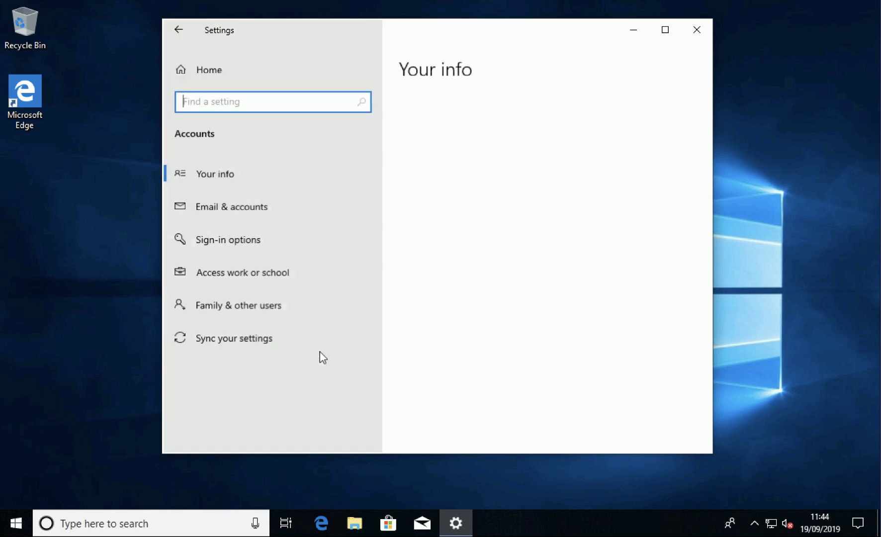
pyautogui.click(262, 277)
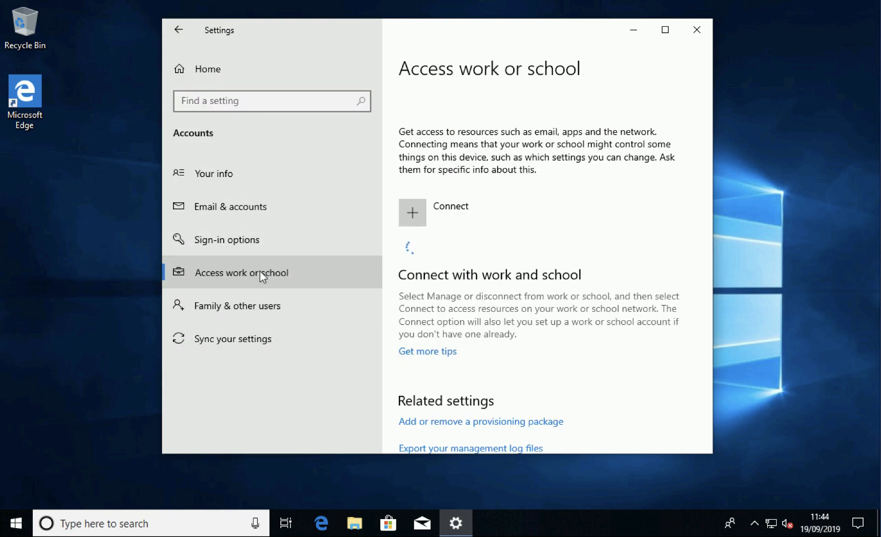
# - Start a connection to join this device to Azure Active Directory, entering the work account e-mail
pyautogui.click(441, 209)
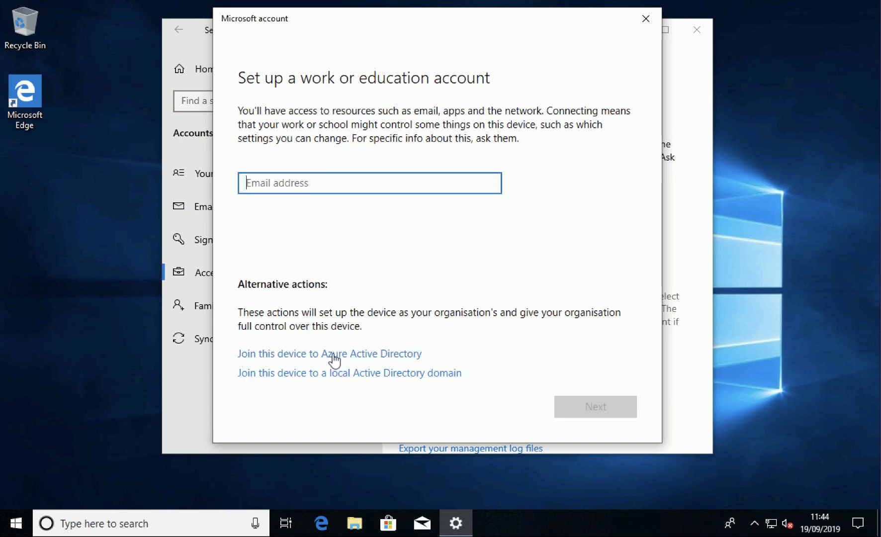
pyautogui.click(357, 355)
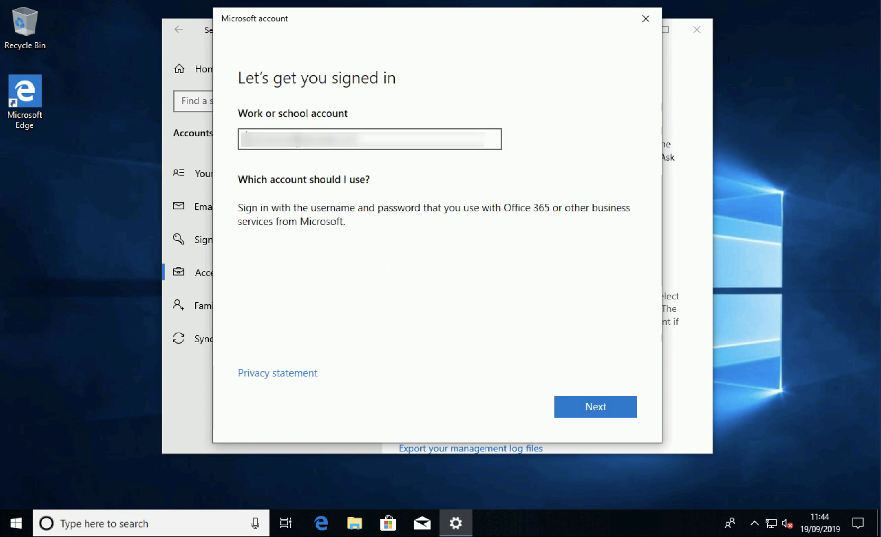
pyautogui.write('user@contoso.onmicrosoft.com')
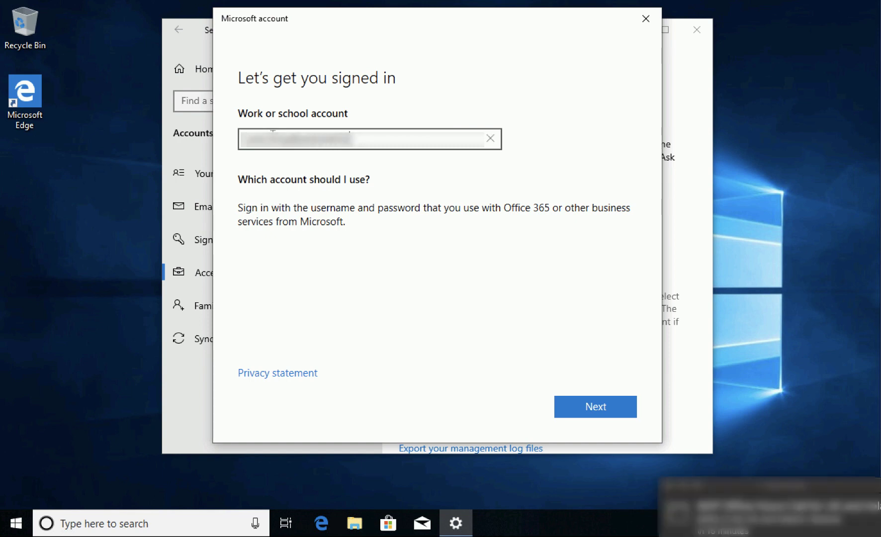
pyautogui.write('.com')
pyautogui.click(592, 401)
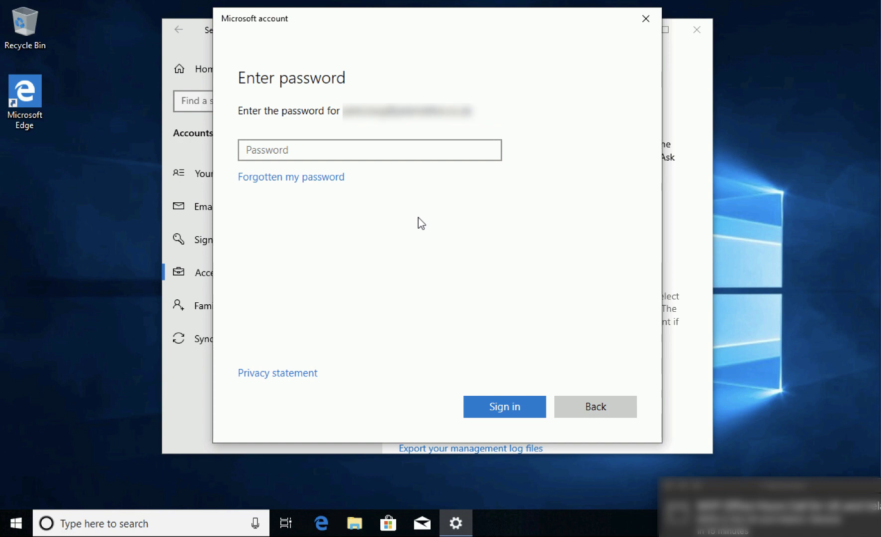
# - Sign in with the account password, confirm joining the organisation, finish, and close Settings
pyautogui.click(313, 150)
pyautogui.write('••')
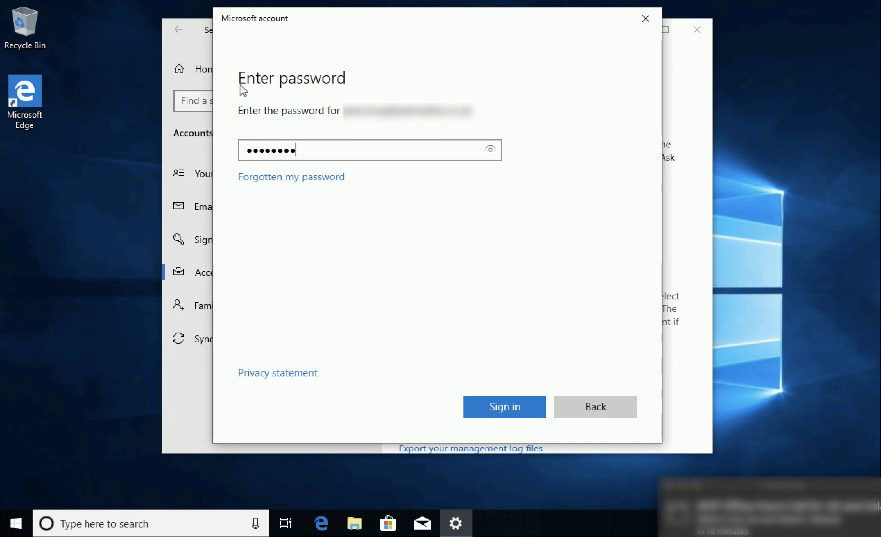
pyautogui.press('Return')
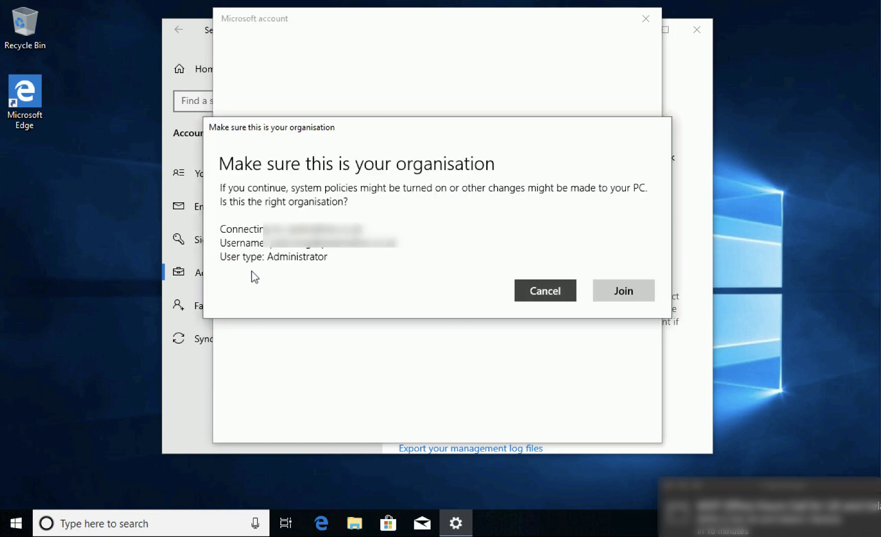
pyautogui.click(626, 294)
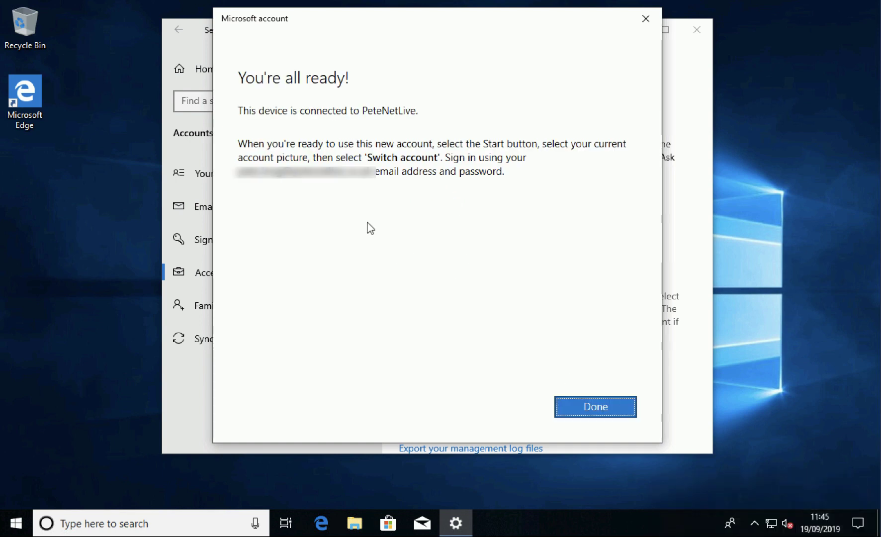
pyautogui.click(592, 406)
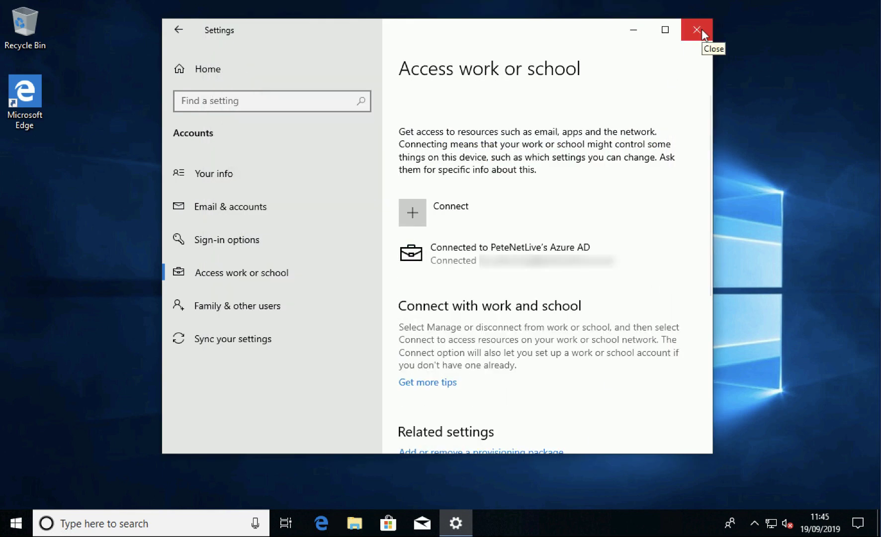
pyautogui.click(701, 29)
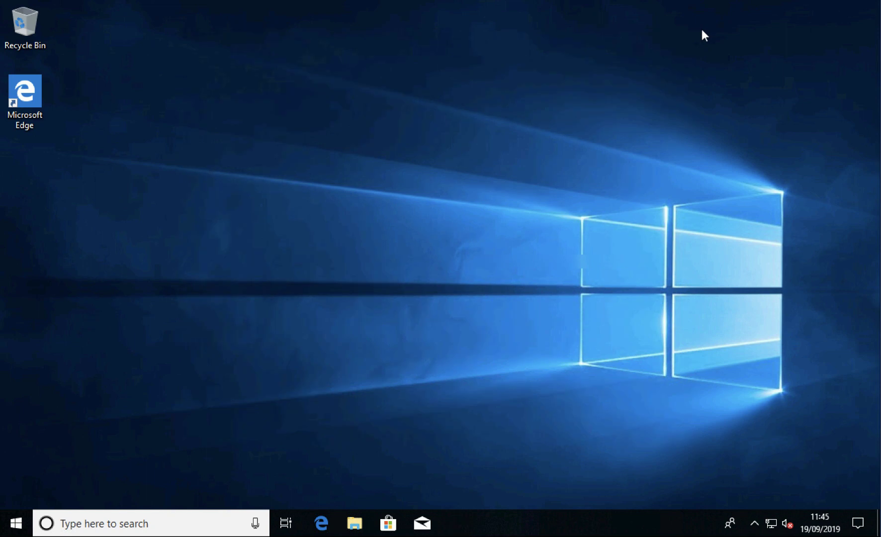
# - Sign out and choose to sign in as Other user
pyautogui.click(13, 525)
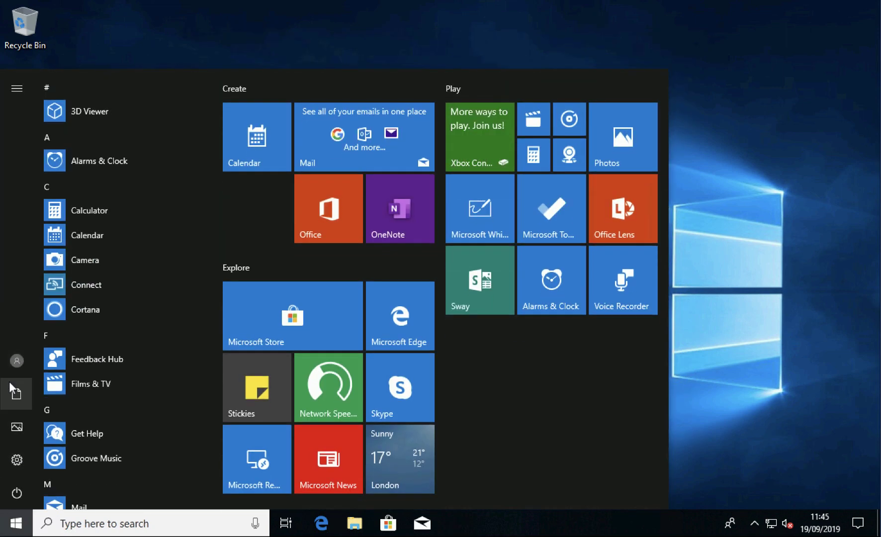
pyautogui.click(16, 360)
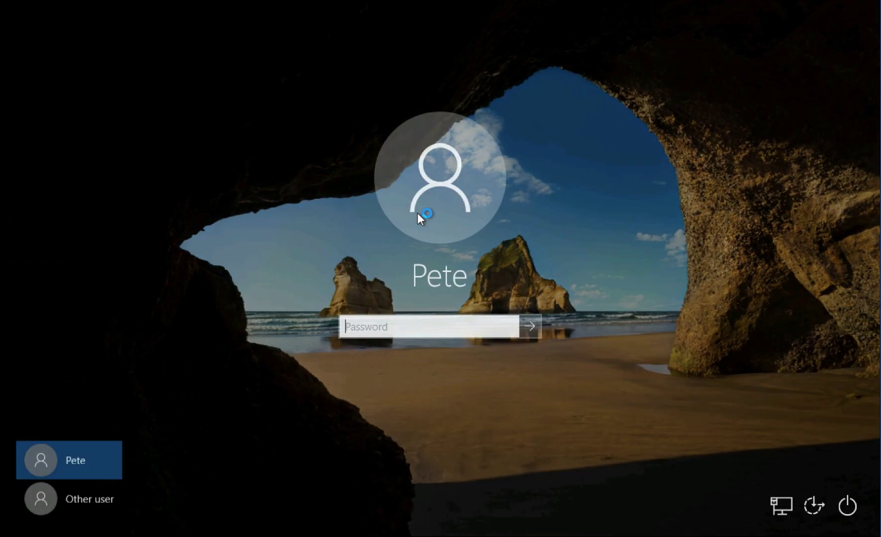
pyautogui.click(73, 498)
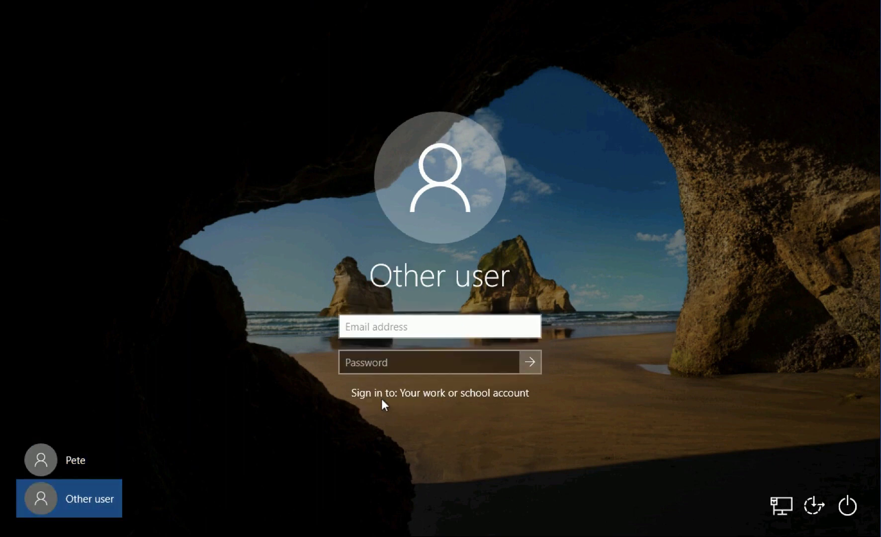
# - Sign in with the work account's e-mail address and password
pyautogui.click(360, 324)
pyautogui.write('user@example.com')
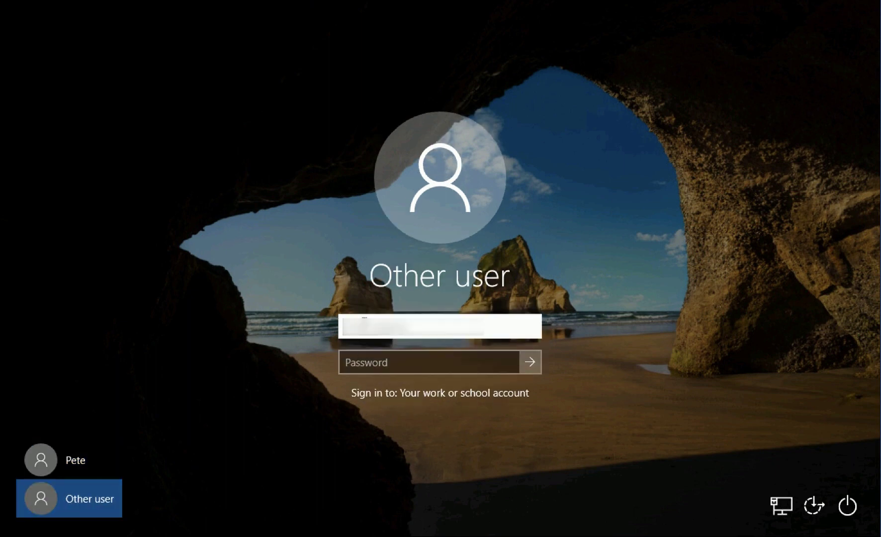
pyautogui.click(400, 366)
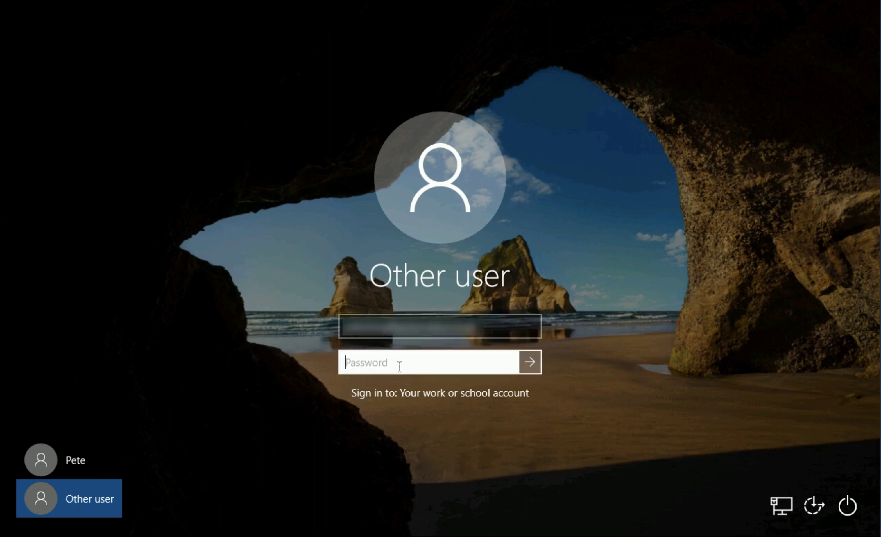
pyautogui.write('password')
pyautogui.press('Return')
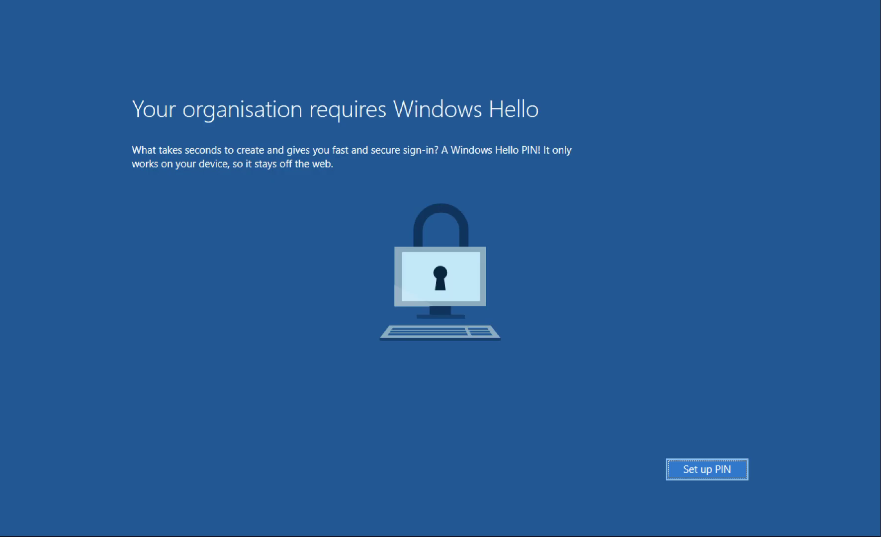
# - Begin Windows Hello PIN setup and verify with the texted code
pyautogui.click(697, 467)
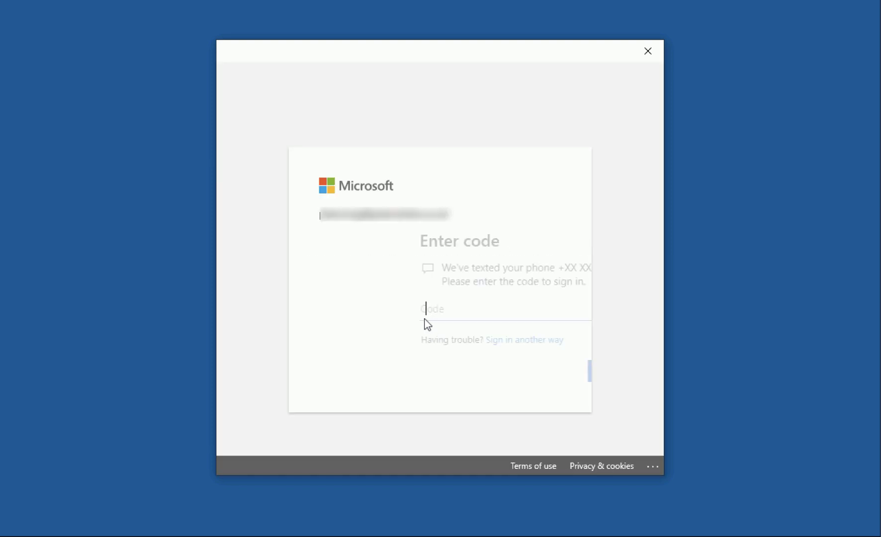
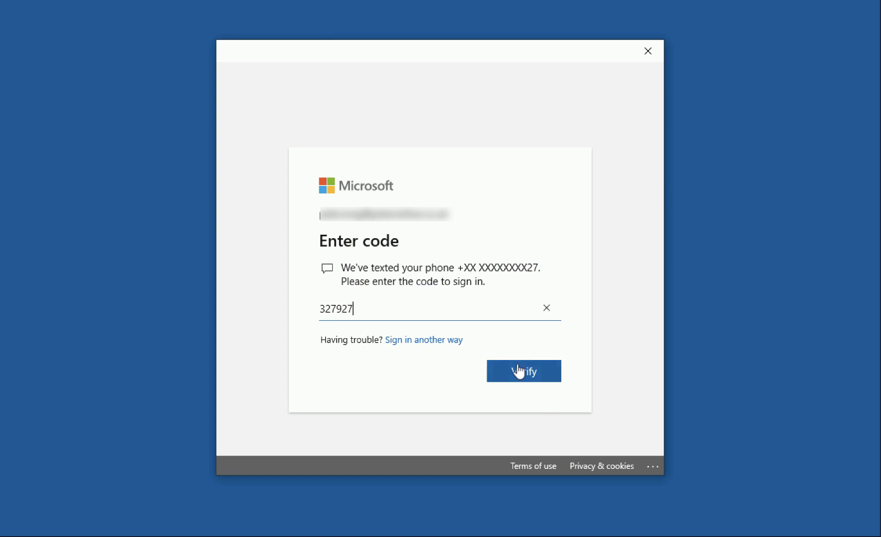
pyautogui.click(518, 369)
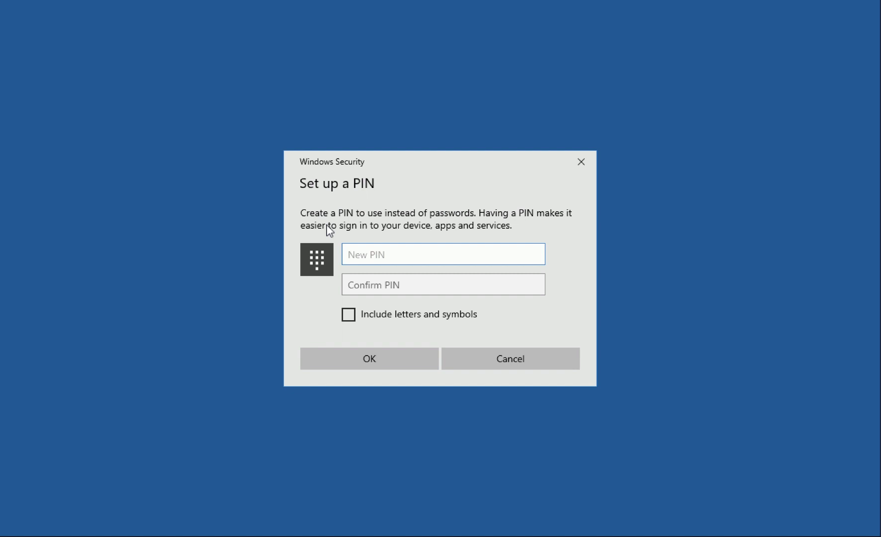
# - Create and confirm the new PIN, then dismiss the completion message to reach the desktop
pyautogui.press('Tab')
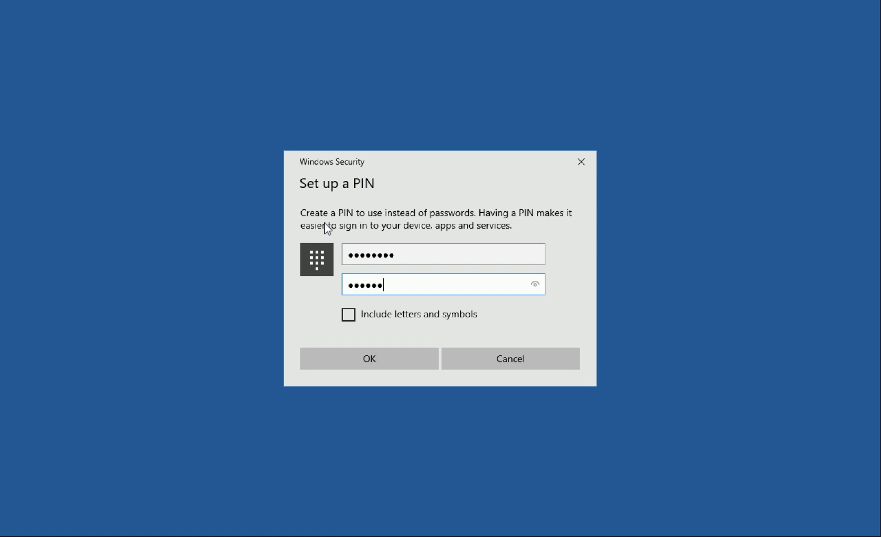
pyautogui.press('Return')
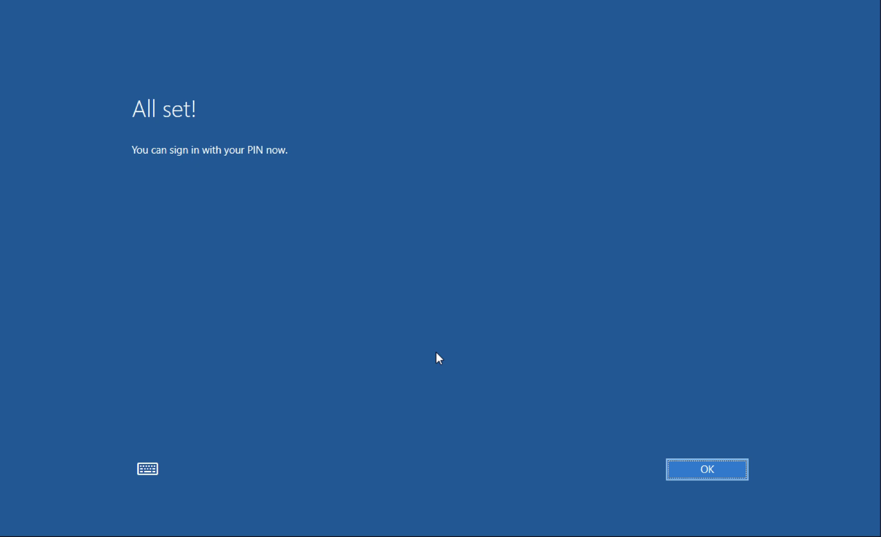
pyautogui.click(694, 469)
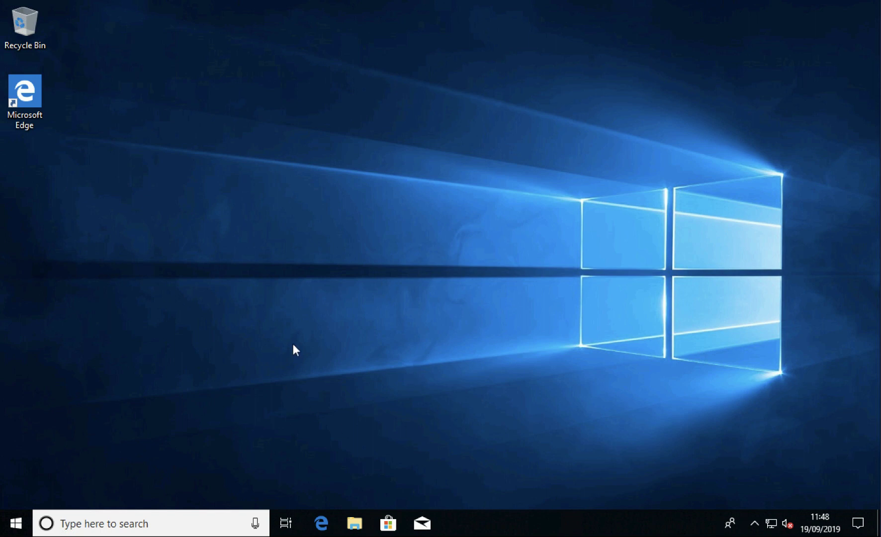
# - Run dsregcmd /status in a new Command Prompt window
pyautogui.click(11, 528)
pyautogui.write('cmd')
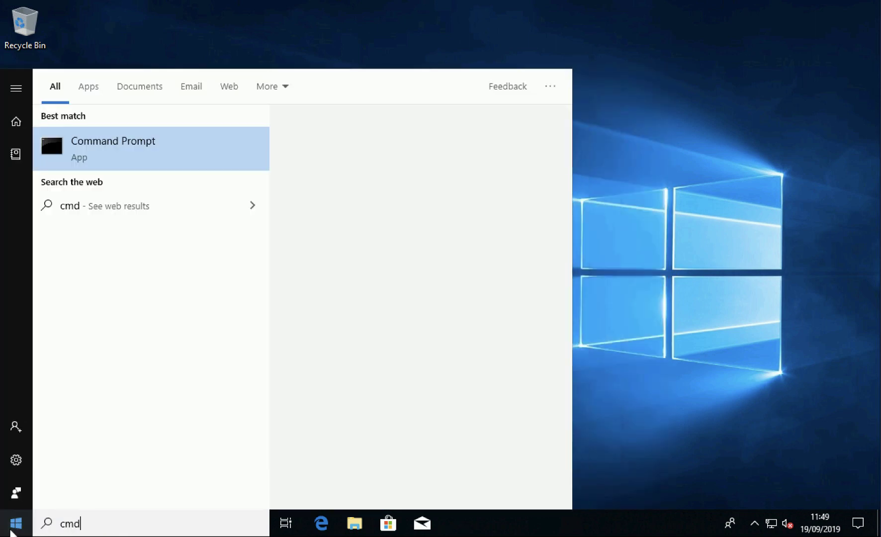
pyautogui.press('Return')
pyautogui.click(237, 236)
pyautogui.write('dsre')
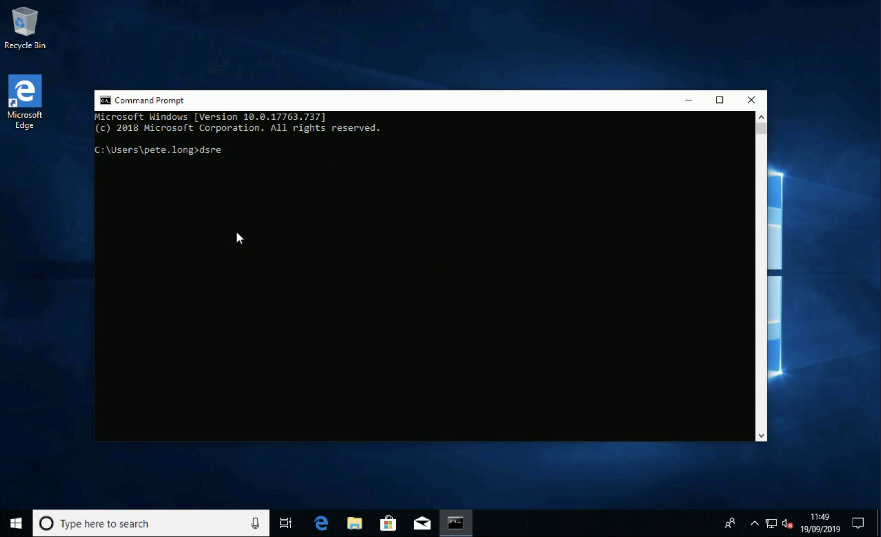
pyautogui.write('gcmd /status')
pyautogui.press('Return')
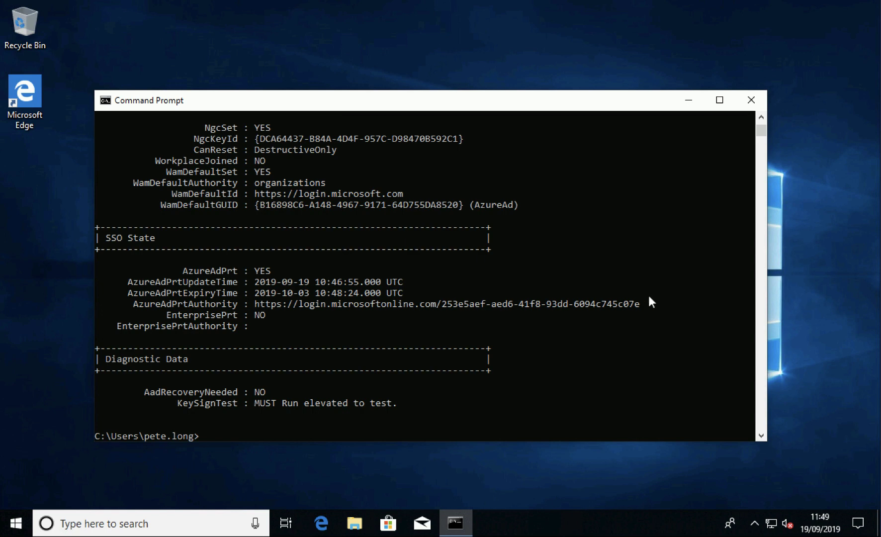
# - Highlight the AzureAdJoined : YES line in the output, then close Command Prompt
pyautogui.moveTo(761, 130); pyautogui.dragTo(760, 112)
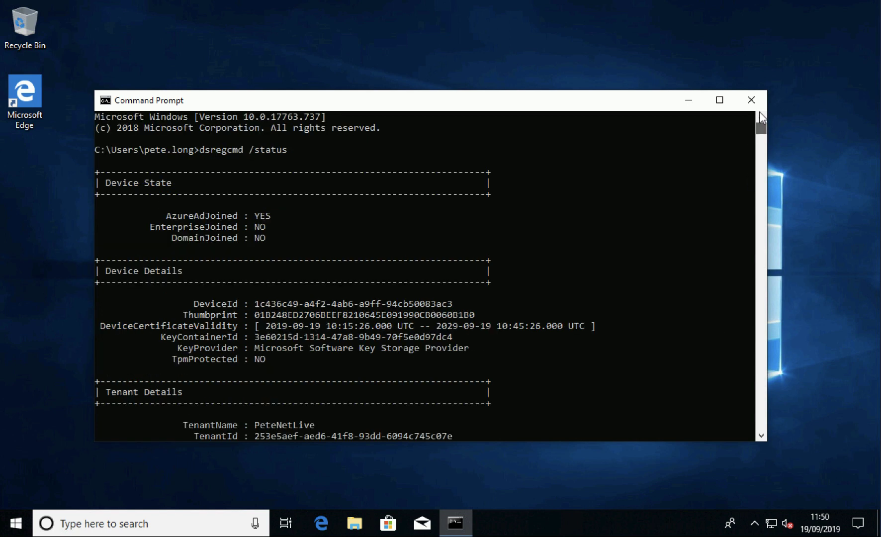
pyautogui.moveTo(278, 214); pyautogui.dragTo(158, 215)
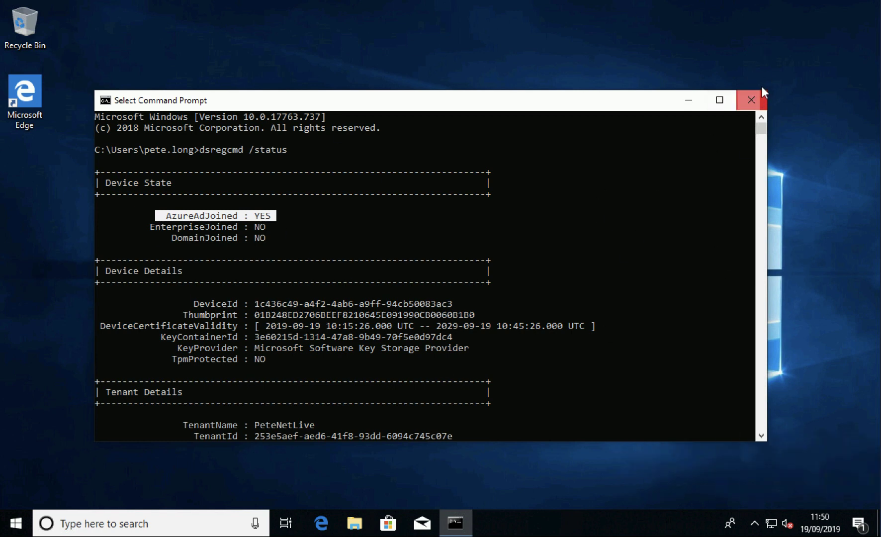
pyautogui.click(752, 99)
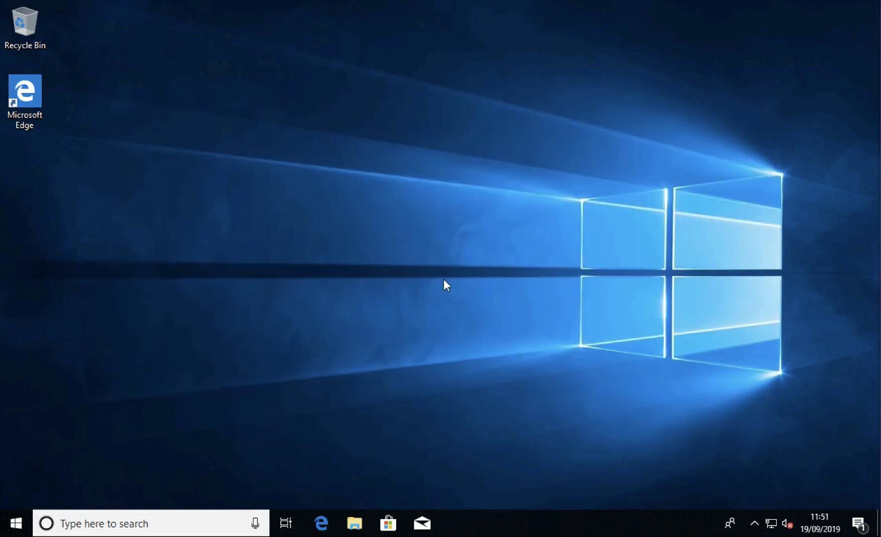
pyautogui.click(355, 523)
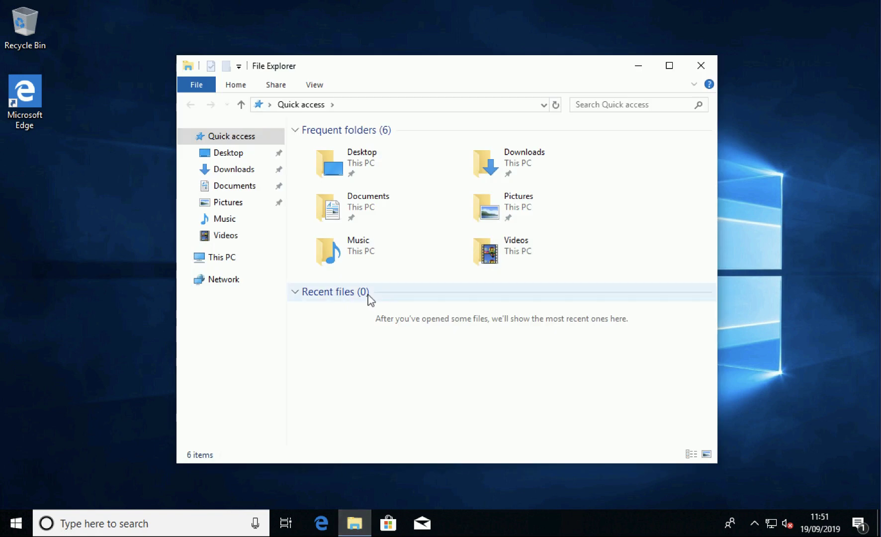
pyautogui.rightClick(219, 259)
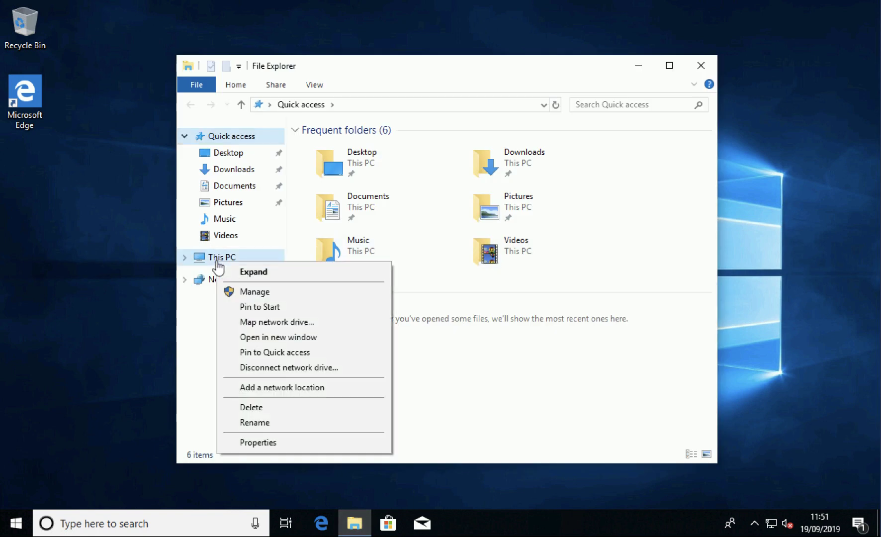
pyautogui.click(246, 442)
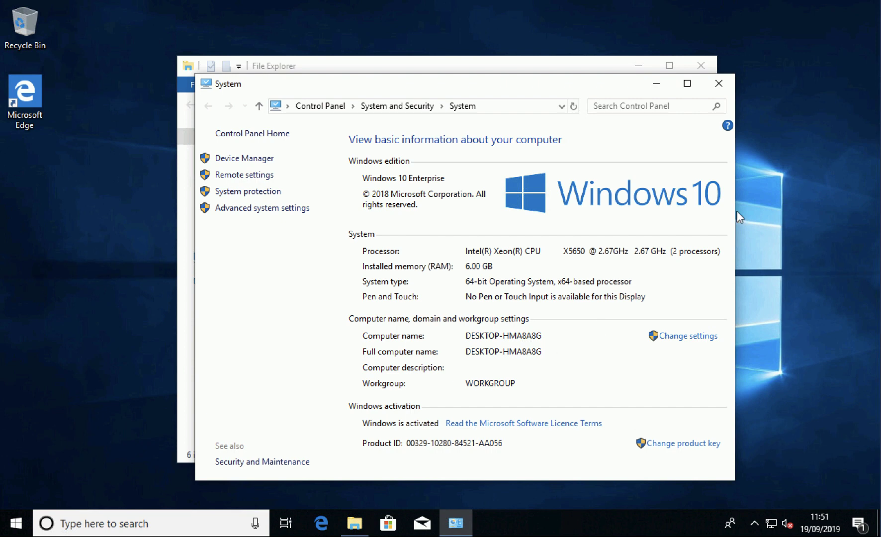
pyautogui.click(717, 86)
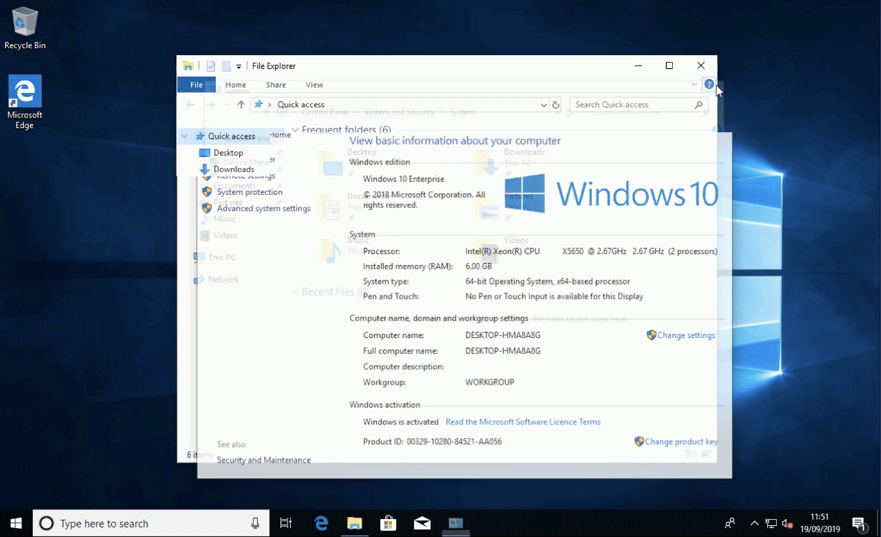
pyautogui.click(701, 66)
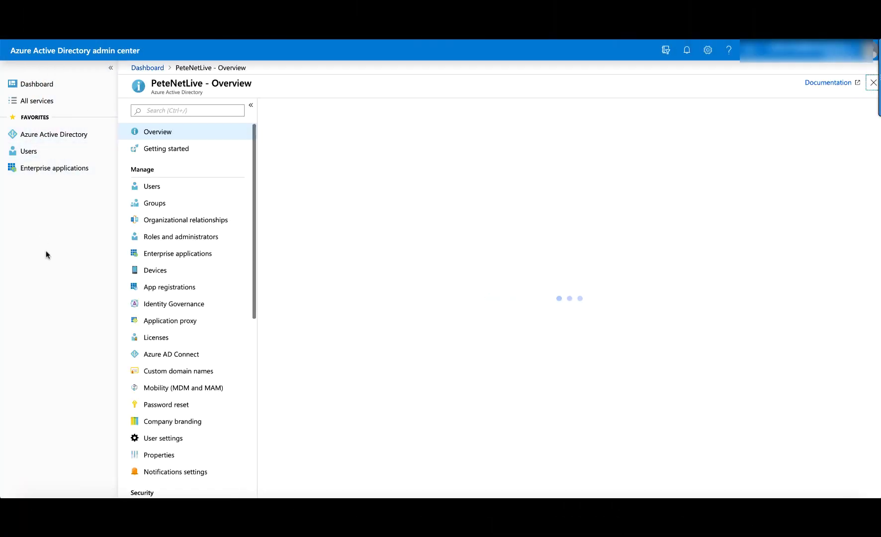
# - Open All devices and select DESKTOP-HMA8A8G to view its Azure AD joined details
pyautogui.click(152, 272)
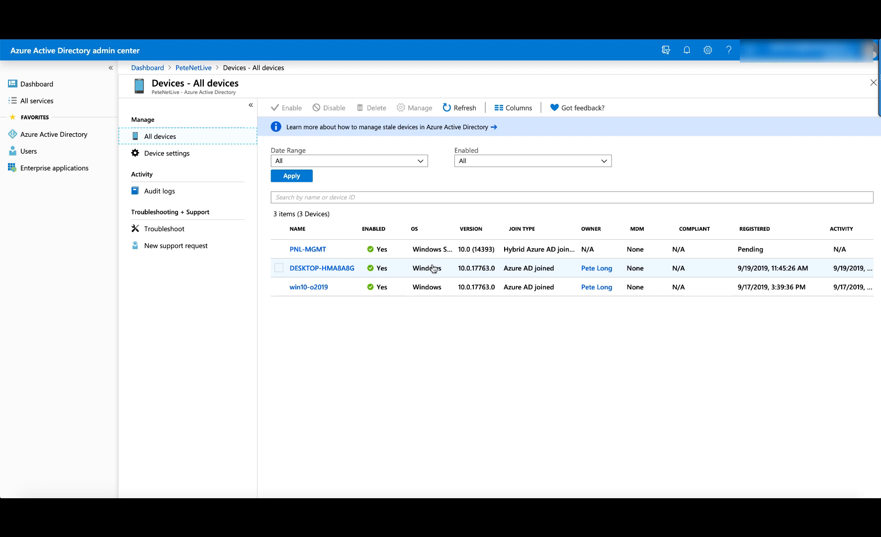
pyautogui.click(322, 268)
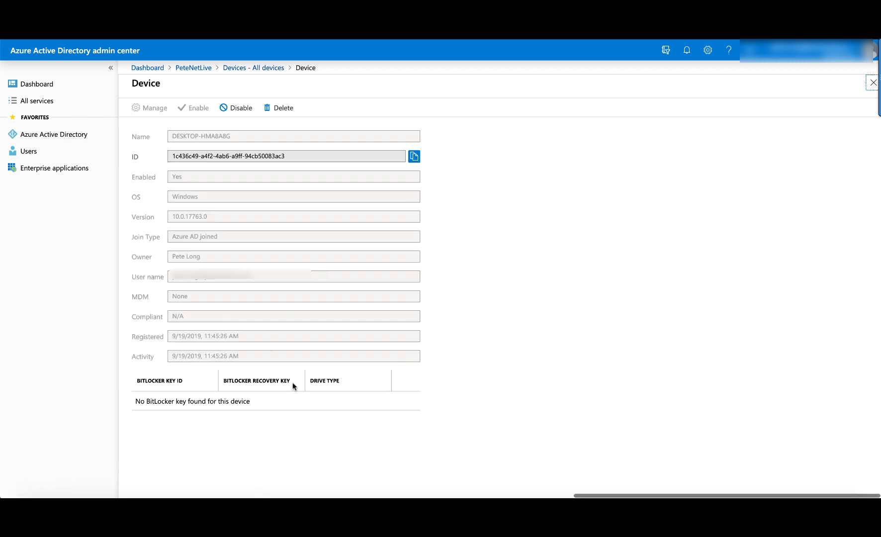